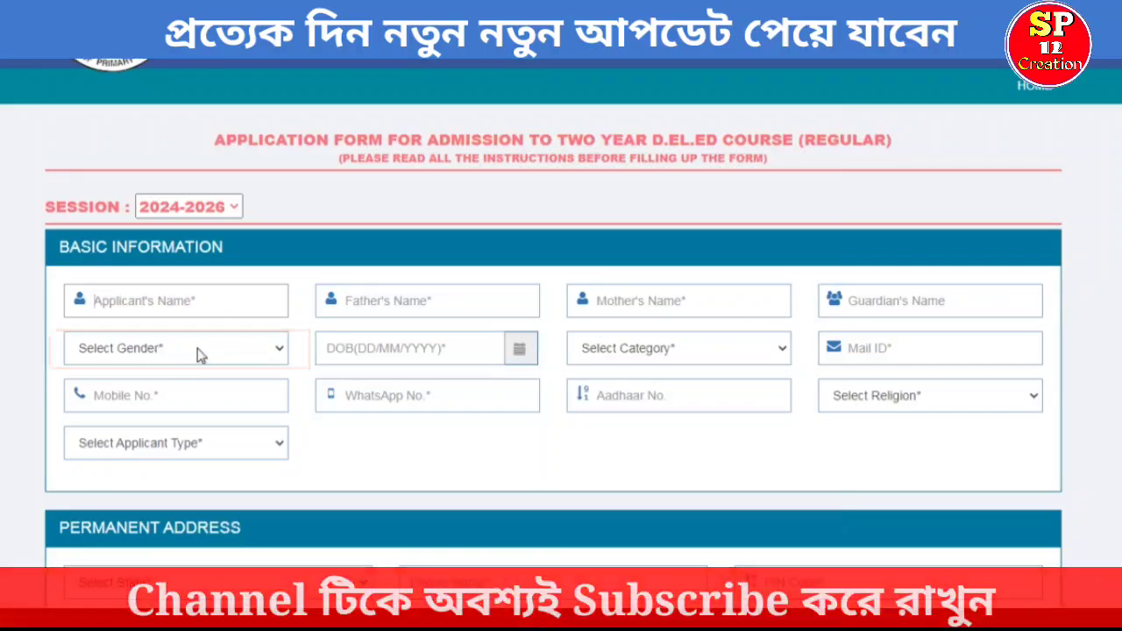
Examine the gender, date of birth, category and religion choices in the basic information section without selecting any.
left_click(198, 348)
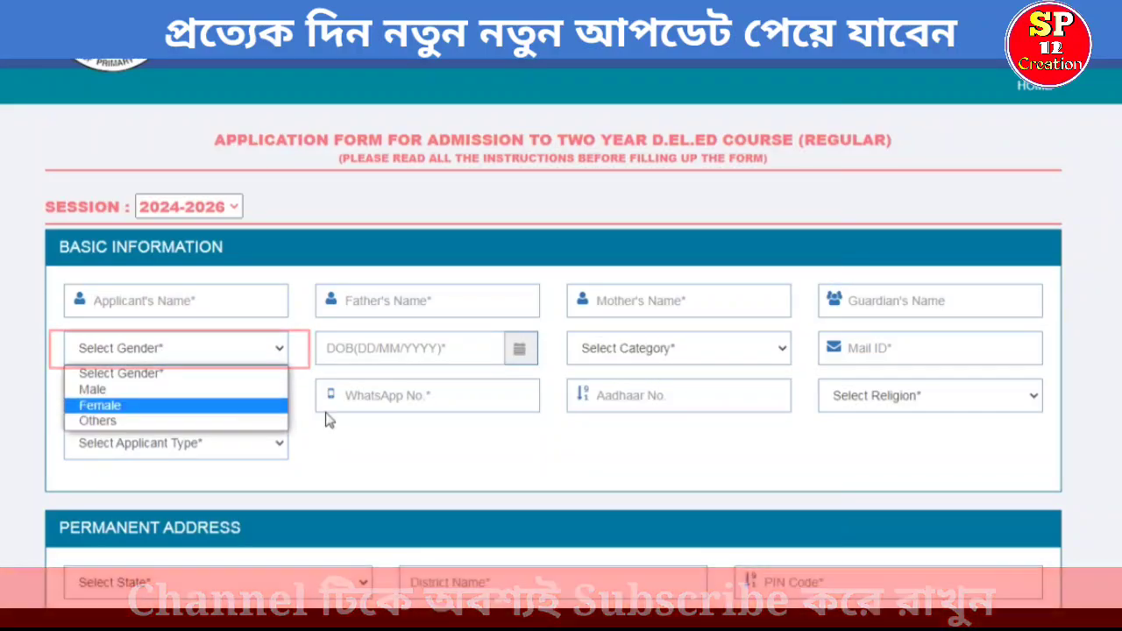
left_click(326, 414)
left_click(520, 351)
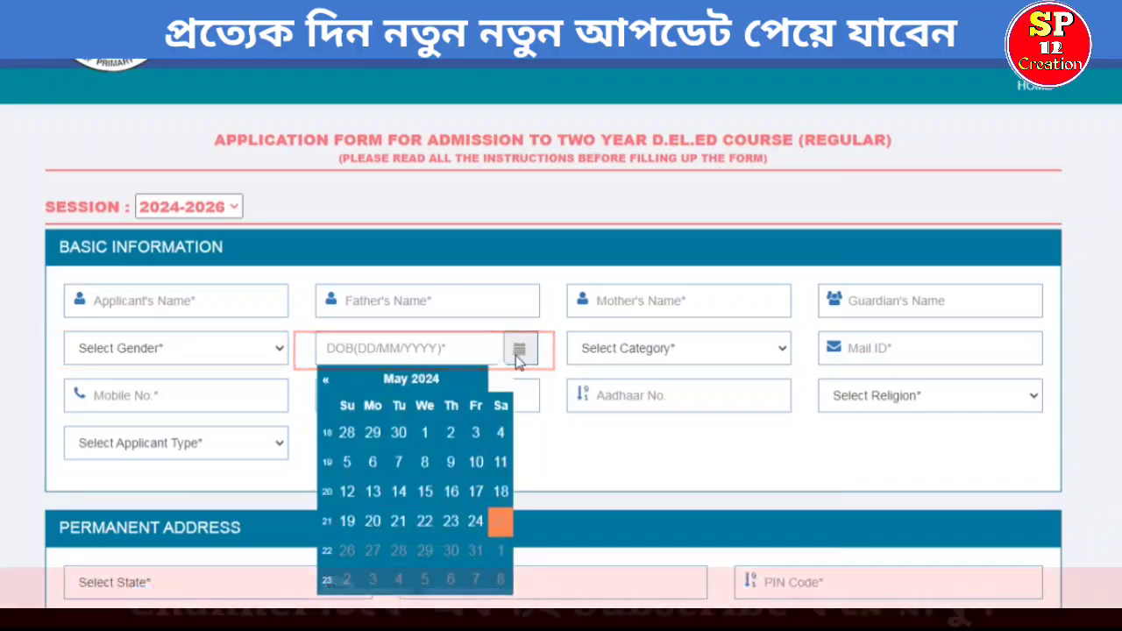
left_click(637, 436)
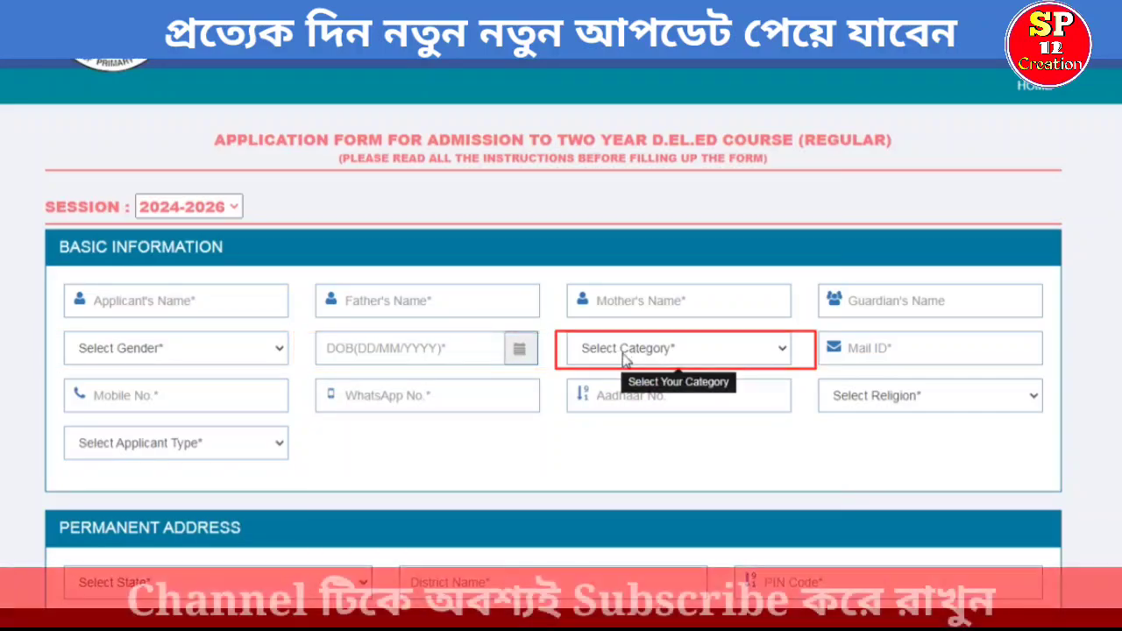
left_click(649, 351)
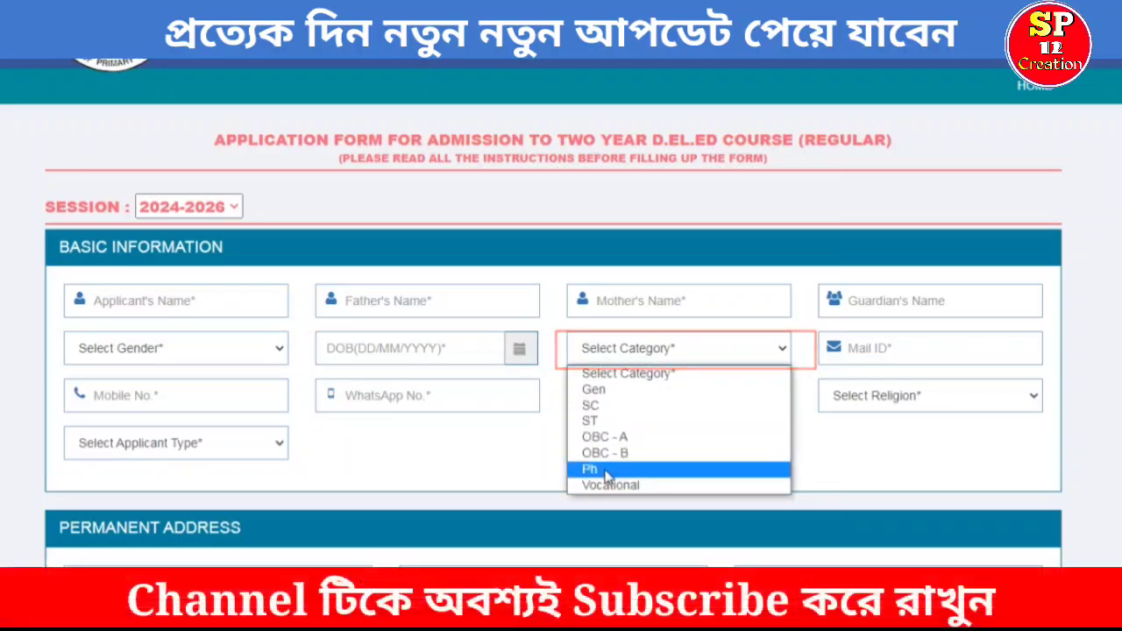
left_click(860, 424)
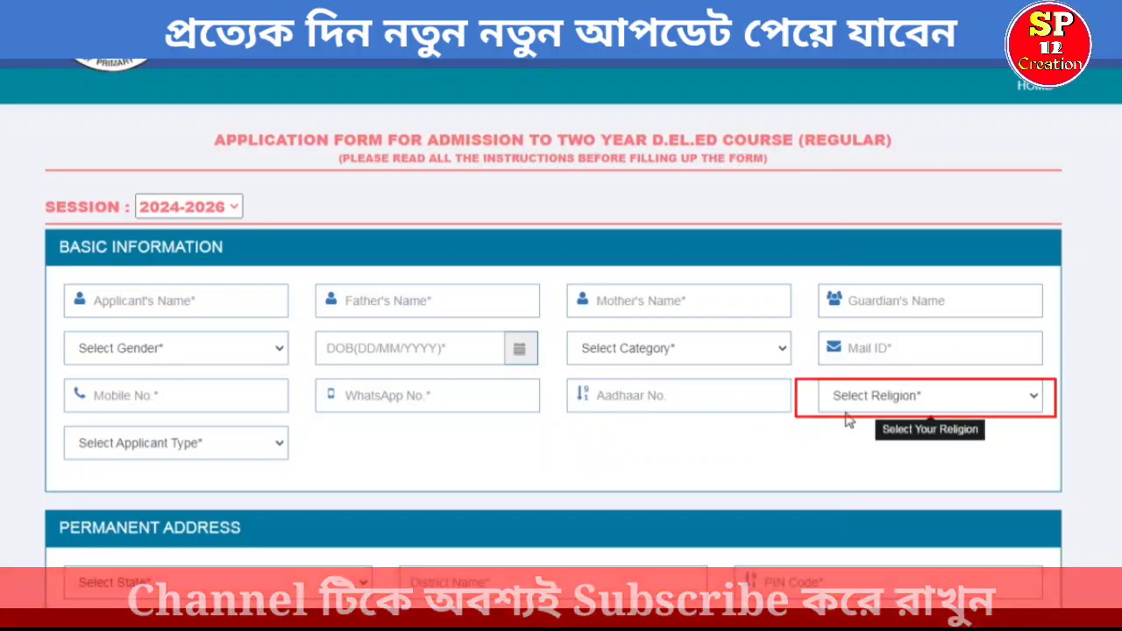
left_click(918, 403)
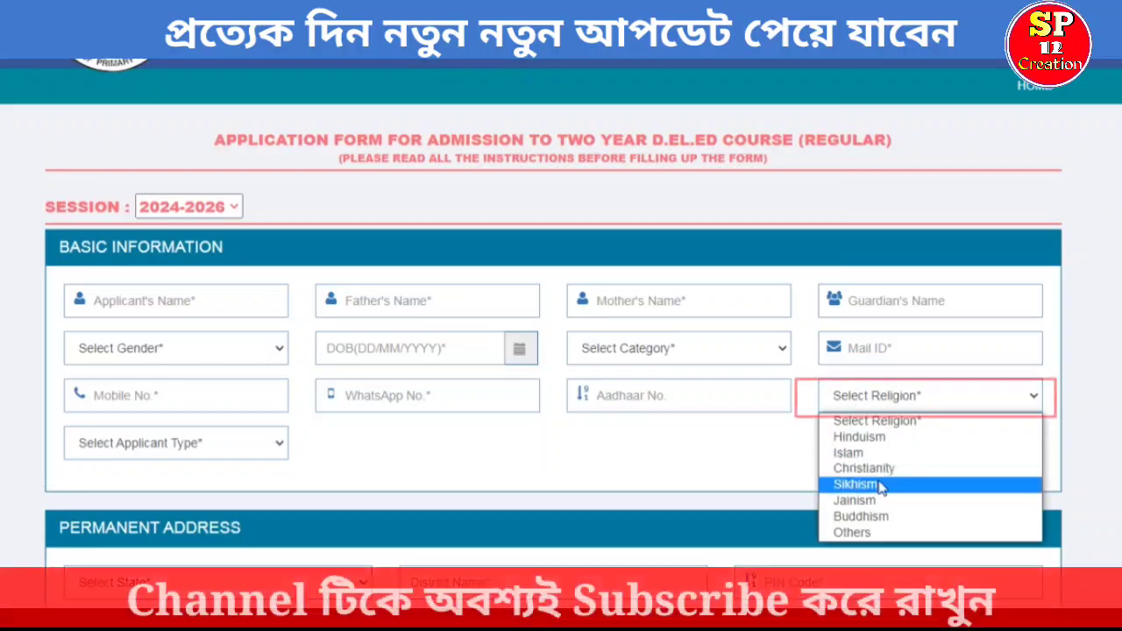
left_click(693, 466)
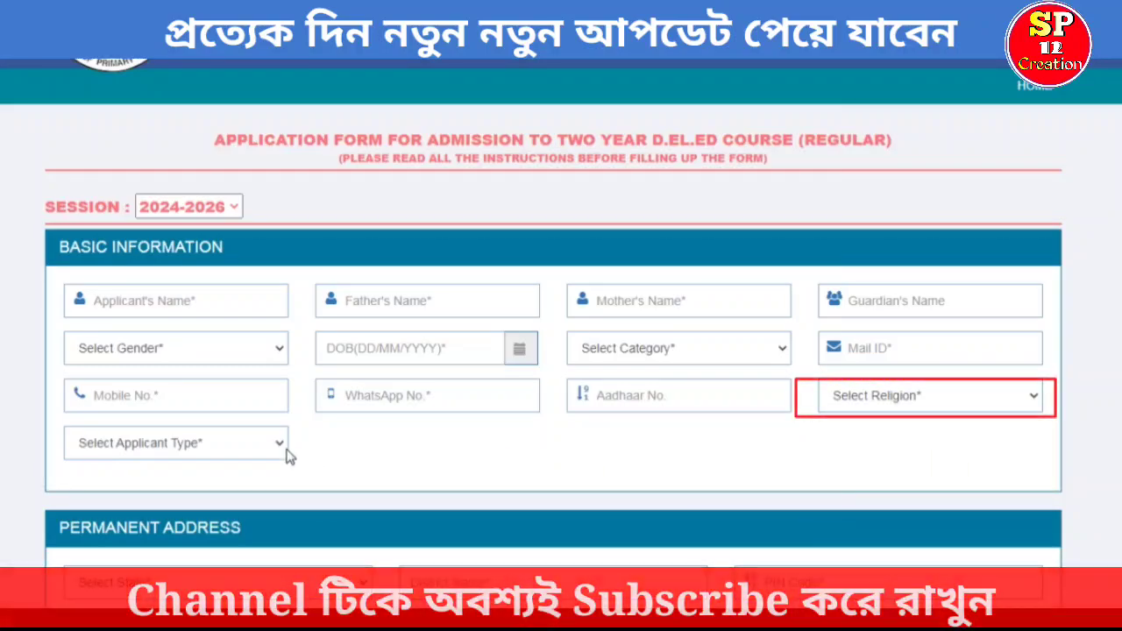
Set the applicant type to None and the permanent address state to West Bengal.
left_click(249, 454)
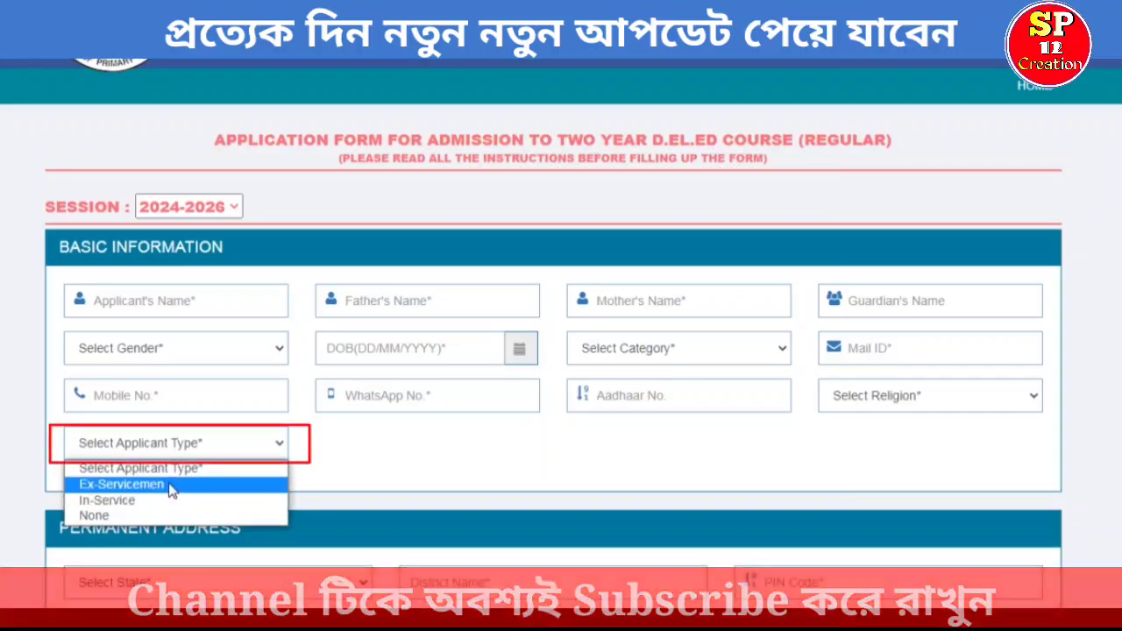
left_click(134, 515)
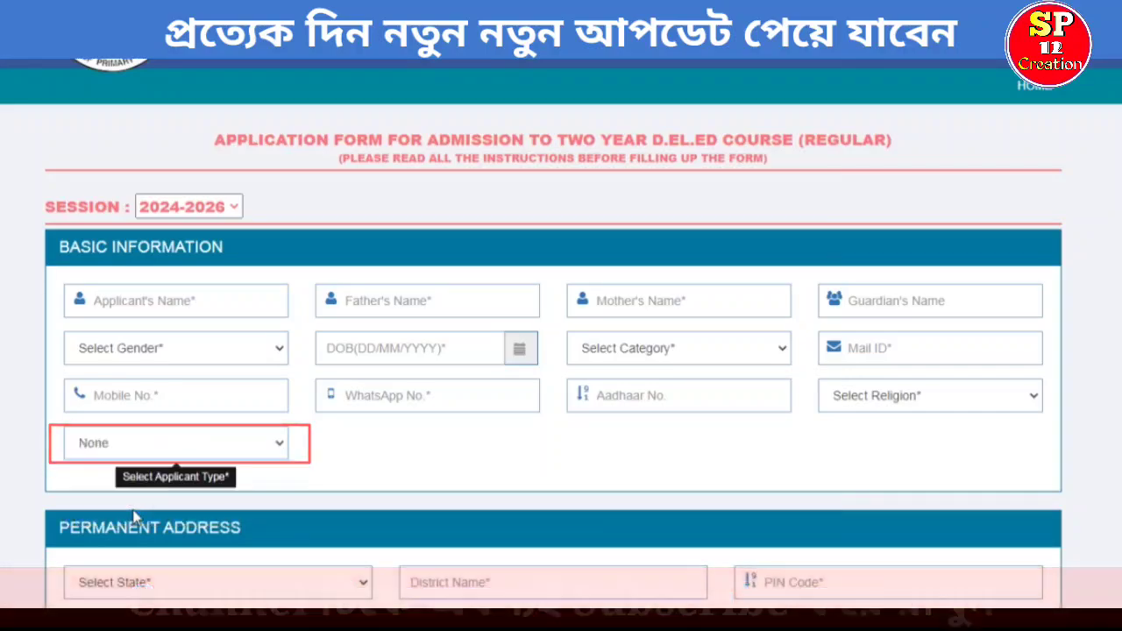
scroll(278, 438, "down", 2)
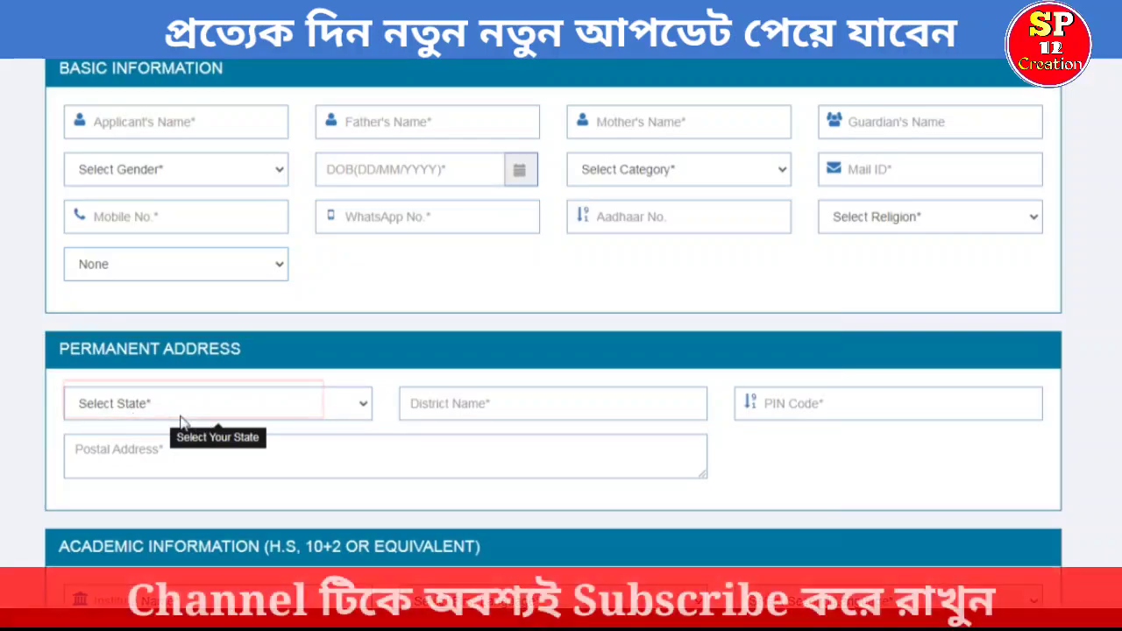
left_click(250, 418)
scroll(195, 358, "down", 6)
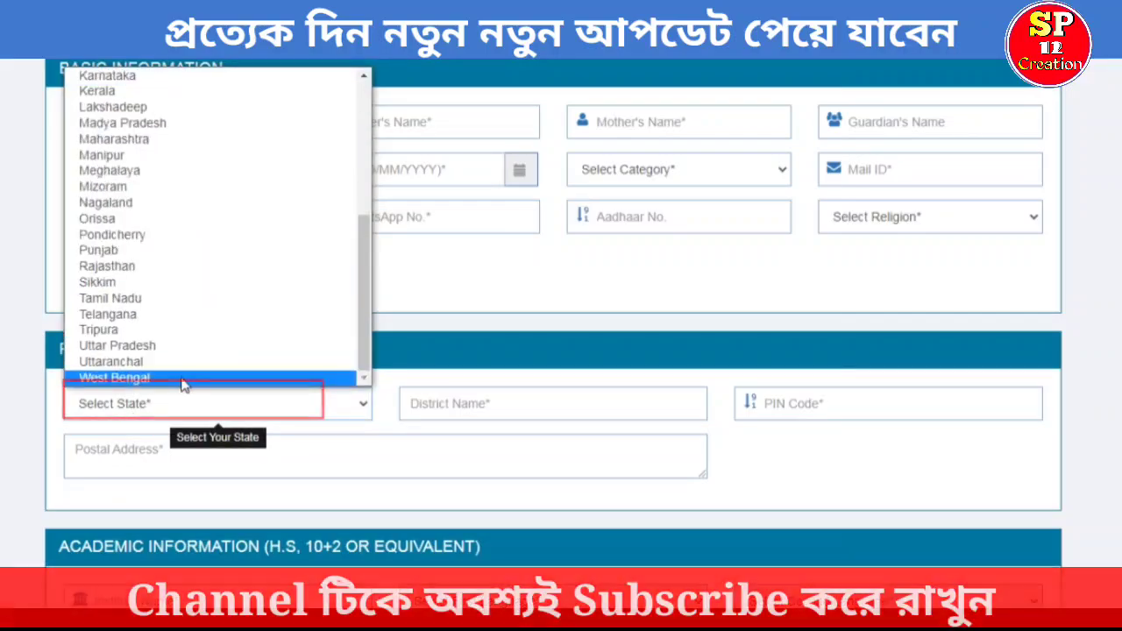
left_click(184, 378)
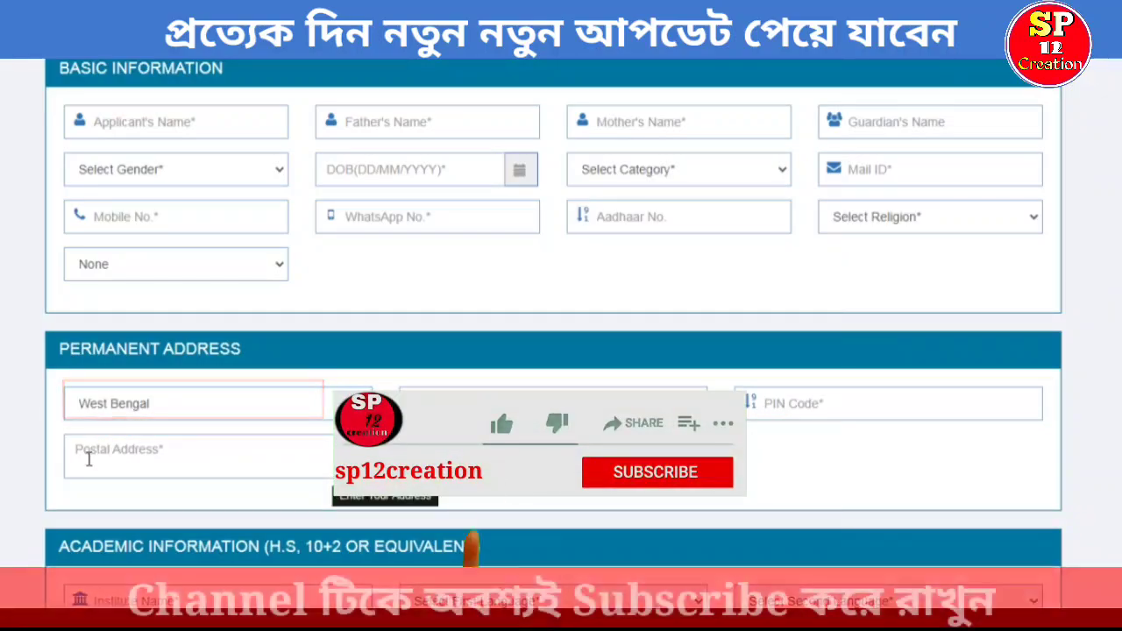
Examine the full marks options for the first and second languages in the academic information section.
scroll(855, 447, "down", 2)
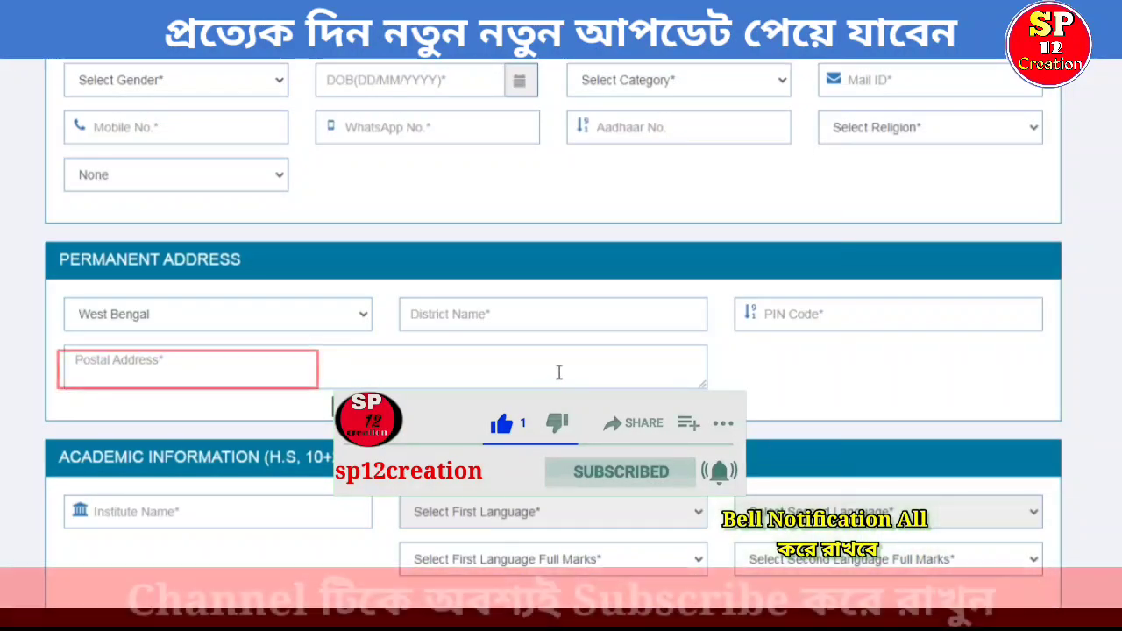
scroll(392, 374, "down", 2)
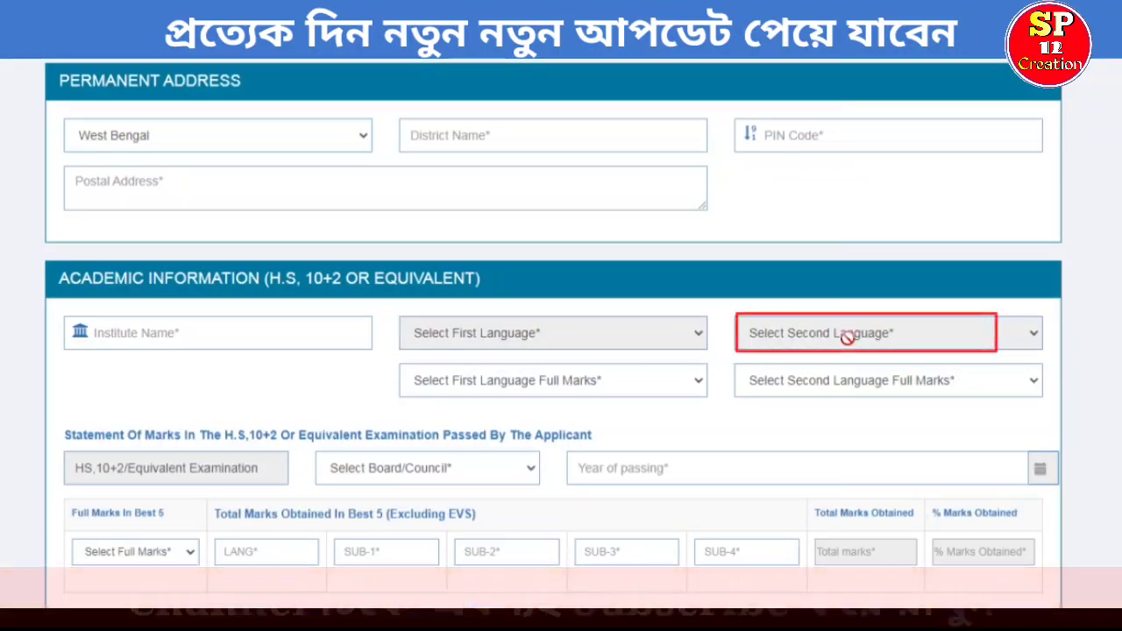
left_click(544, 382)
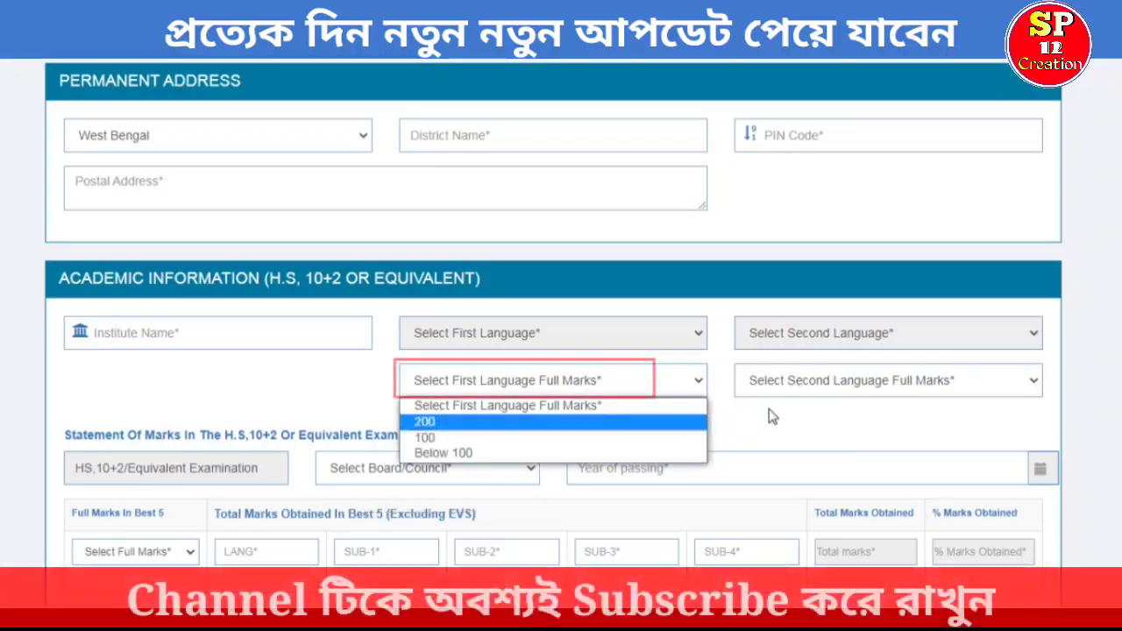
left_click(771, 417)
left_click(834, 384)
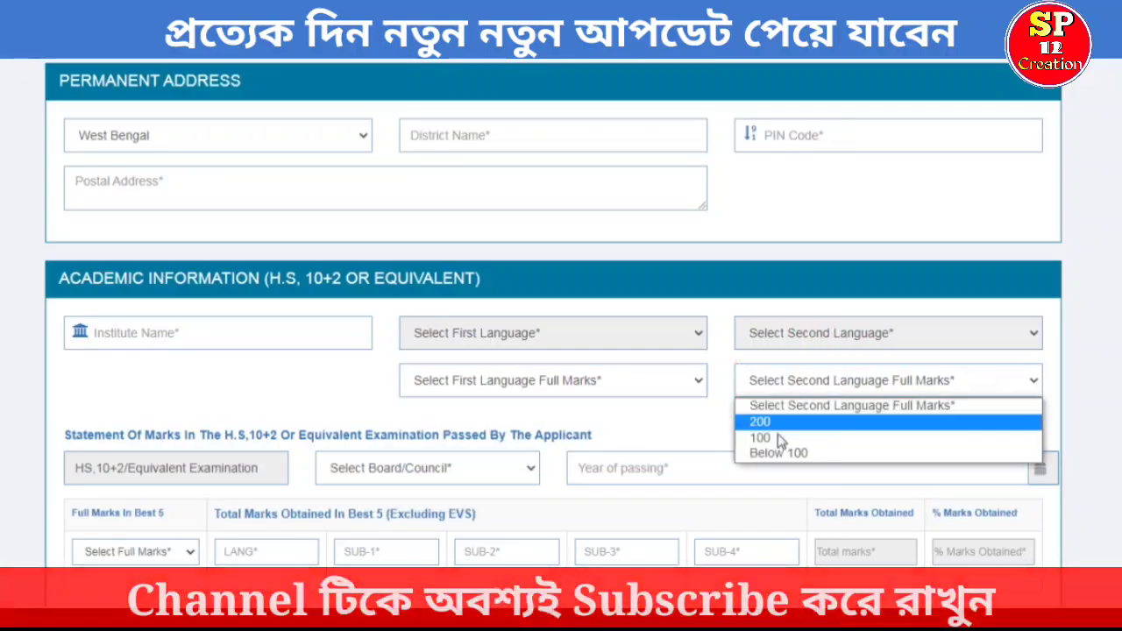
left_click(566, 400)
Review the board/council, year of passing and best-five full marks choices in the statement of marks.
scroll(315, 395, "down", 1)
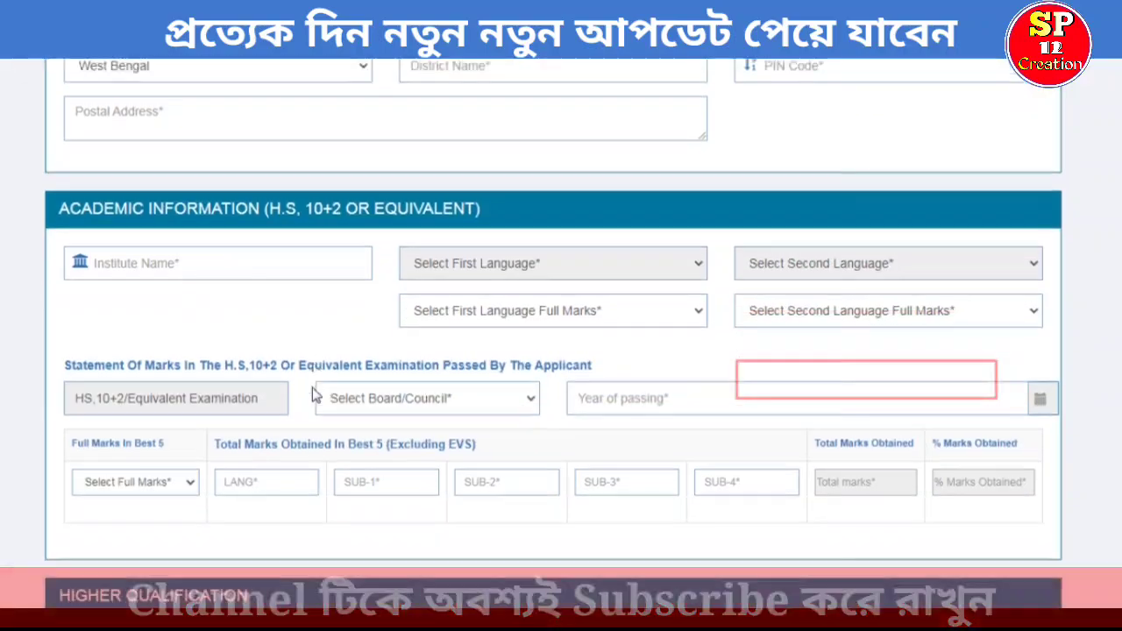
scroll(316, 394, "down", 1)
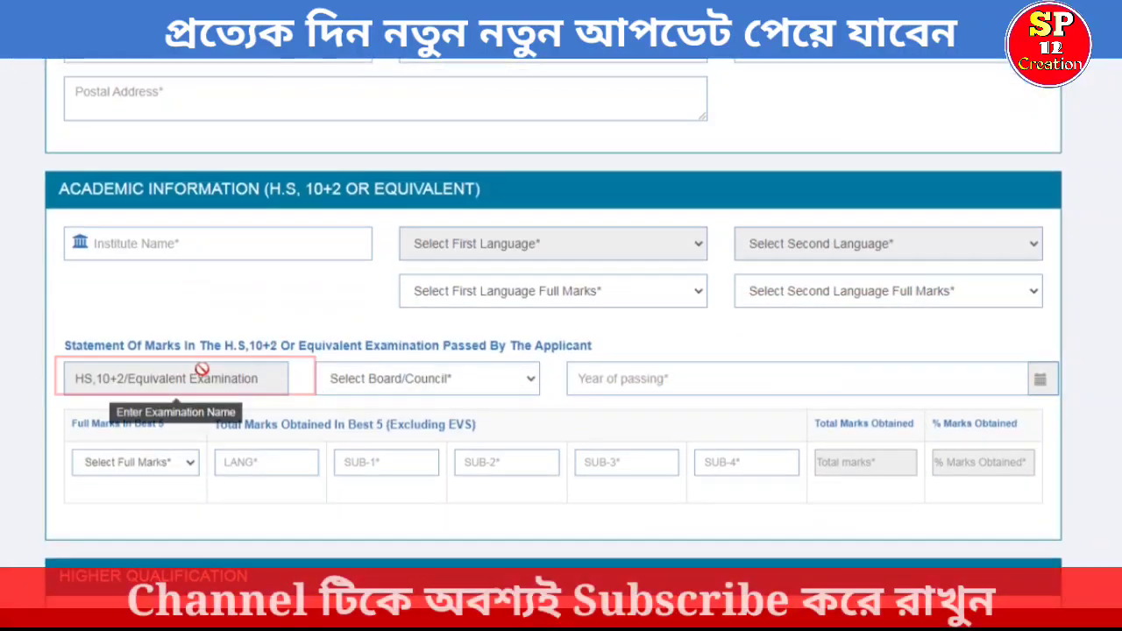
left_click(473, 391)
scroll(448, 350, "down", 5)
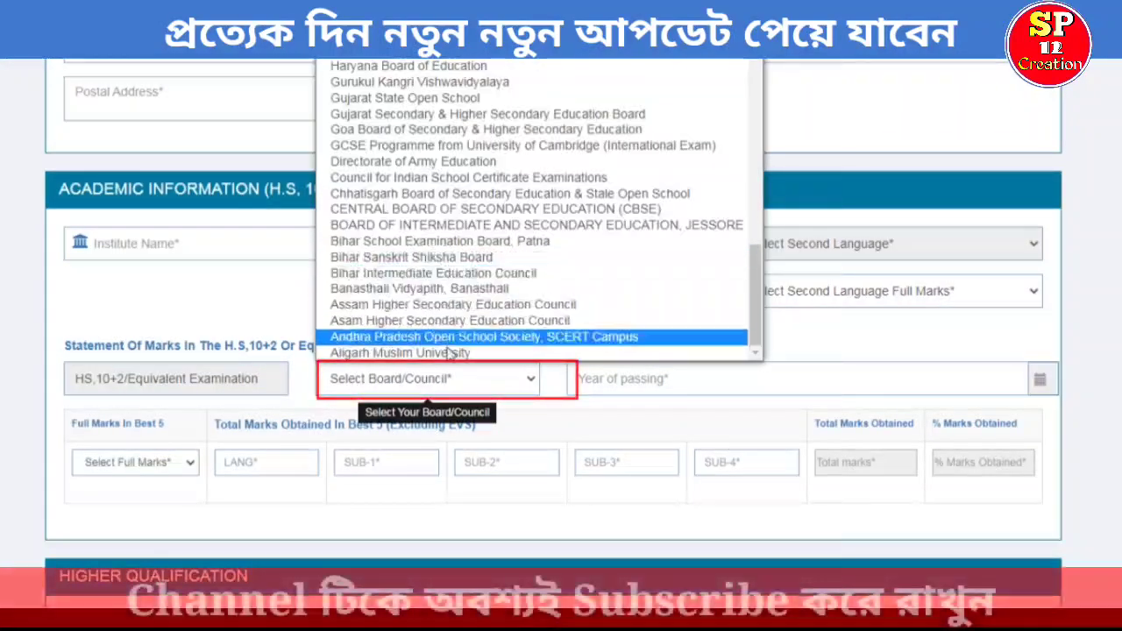
left_click(555, 409)
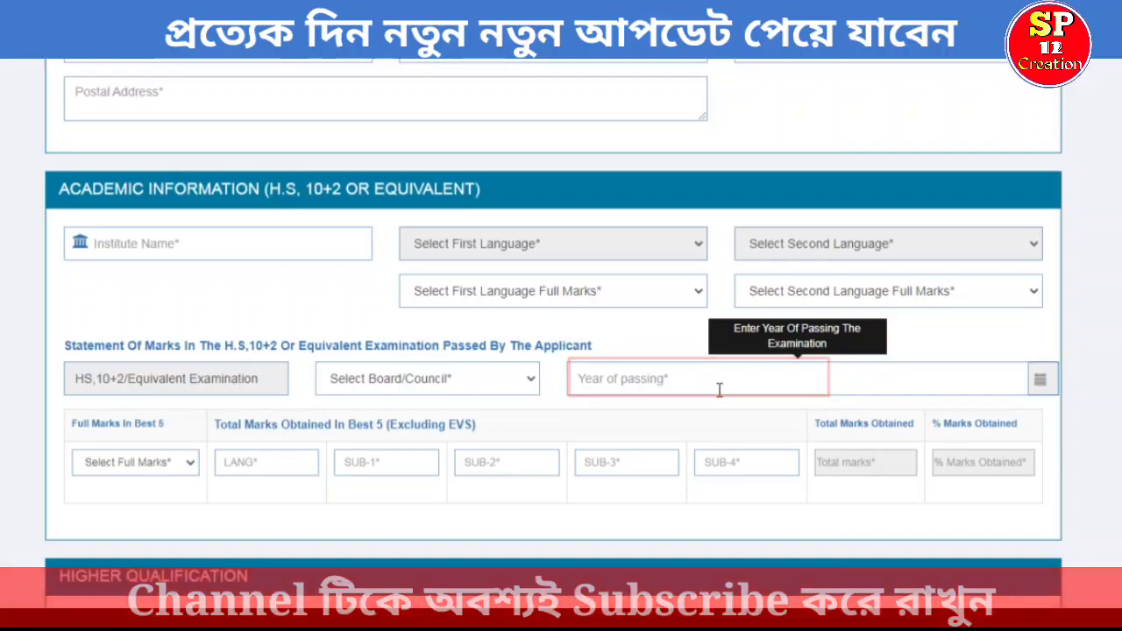
left_click(1041, 379)
left_click(939, 351)
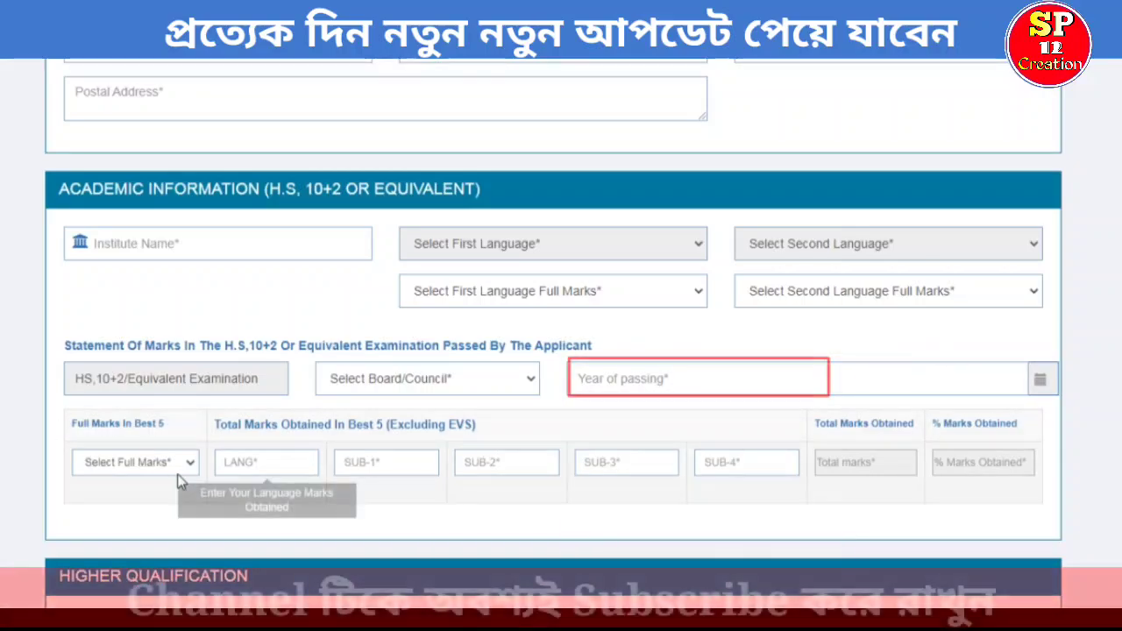
left_click(162, 463)
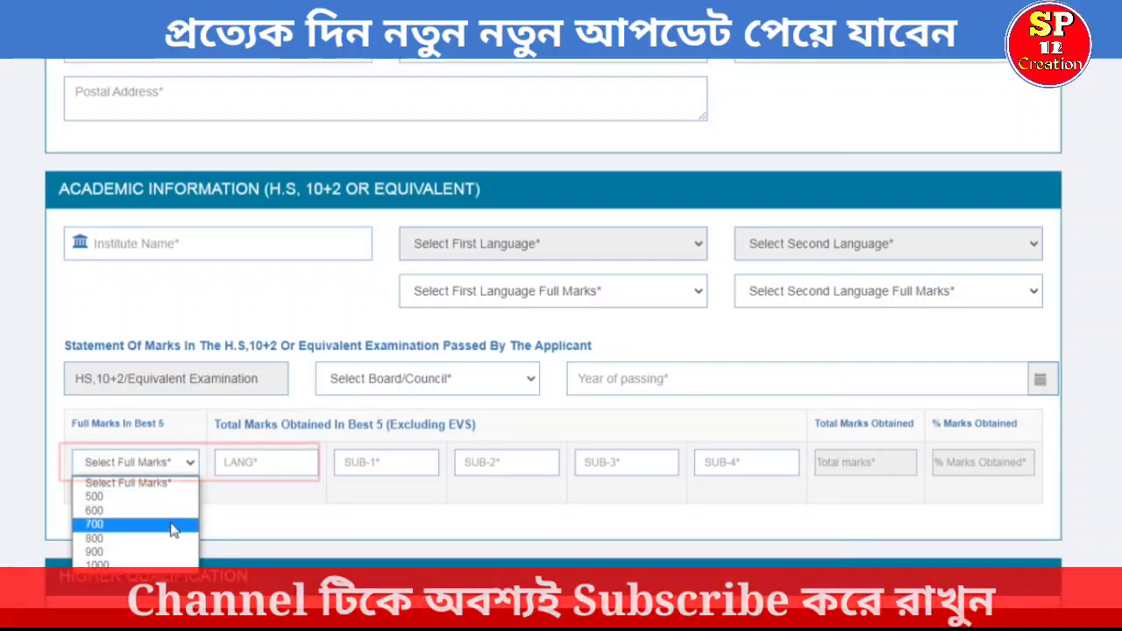
left_click(276, 502)
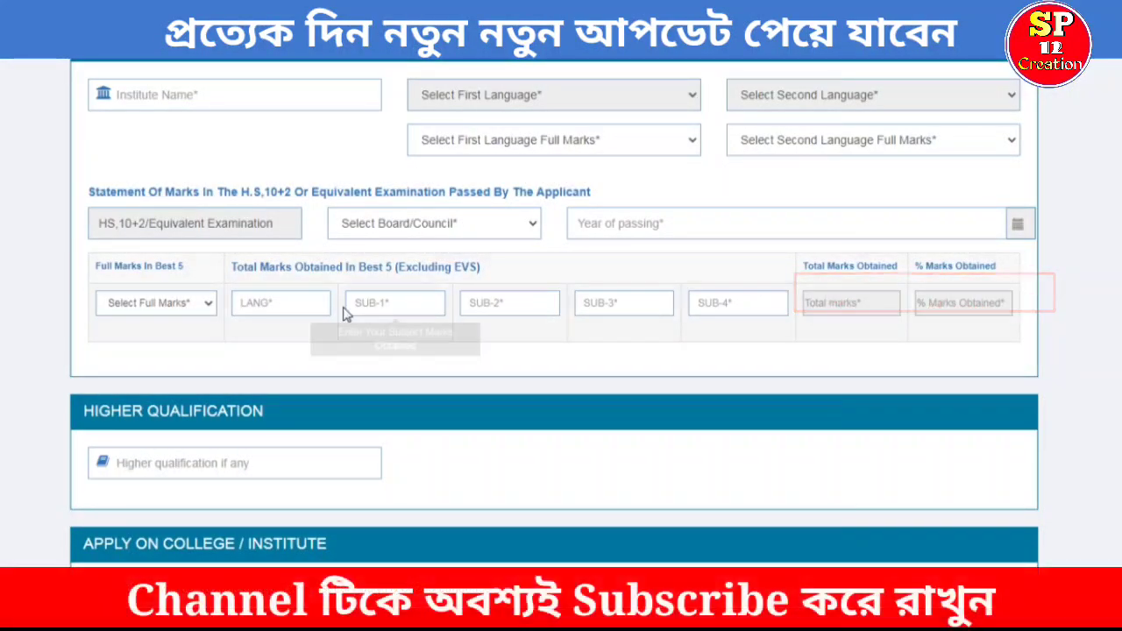
Review the higher qualification field and the district, type and institution choices for the college application.
scroll(324, 320, "down", 2)
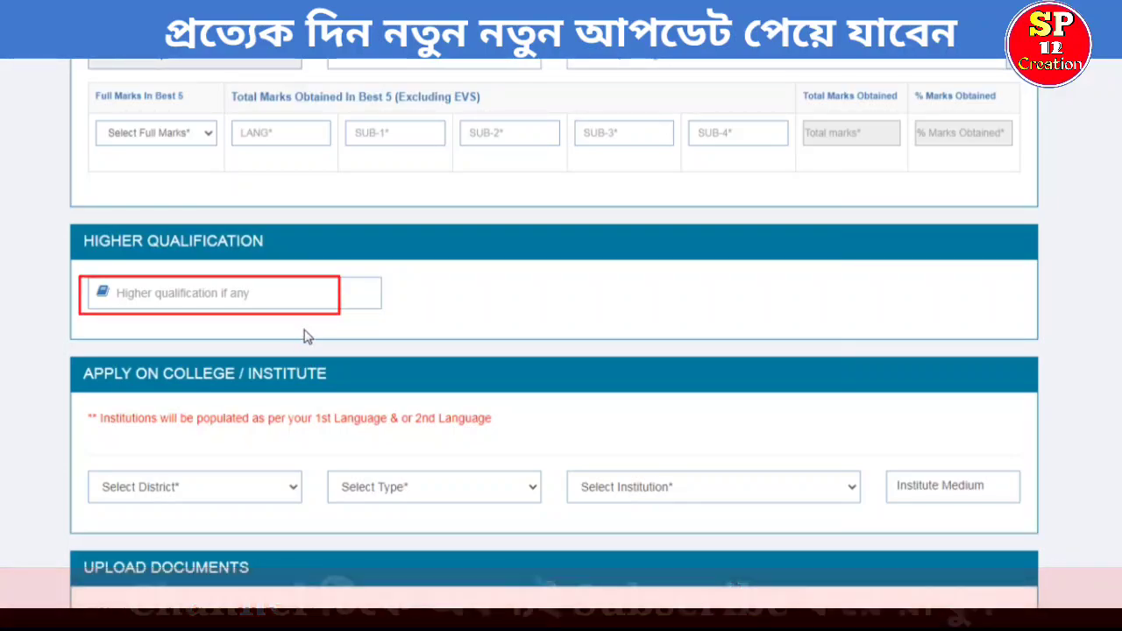
scroll(311, 323, "down", 1)
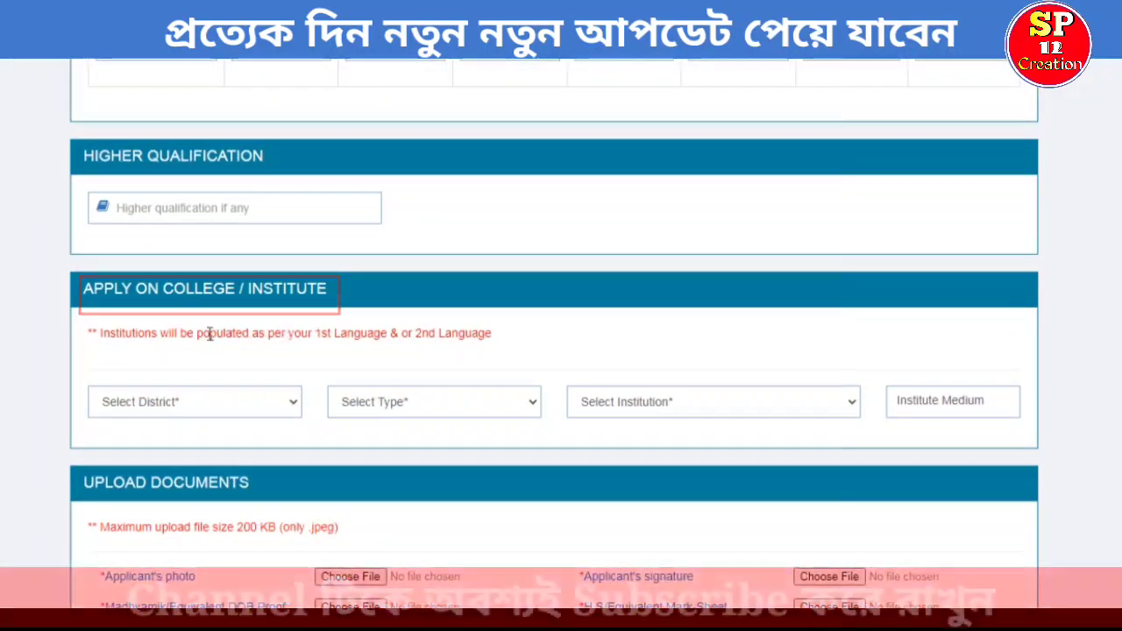
scroll(245, 386, "down", 1)
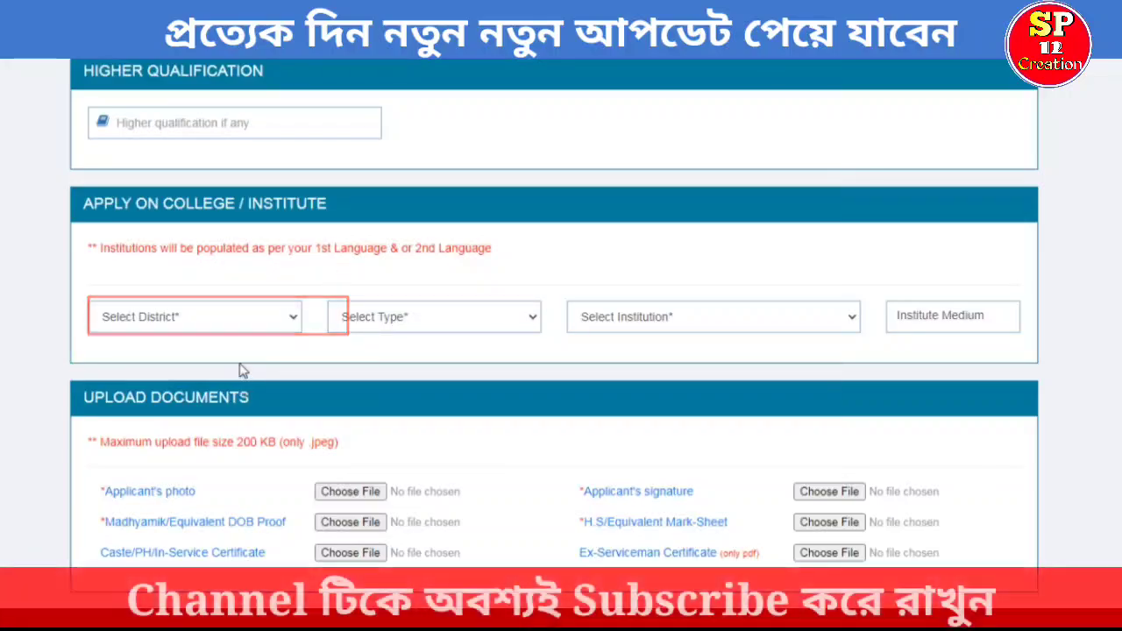
left_click(173, 317)
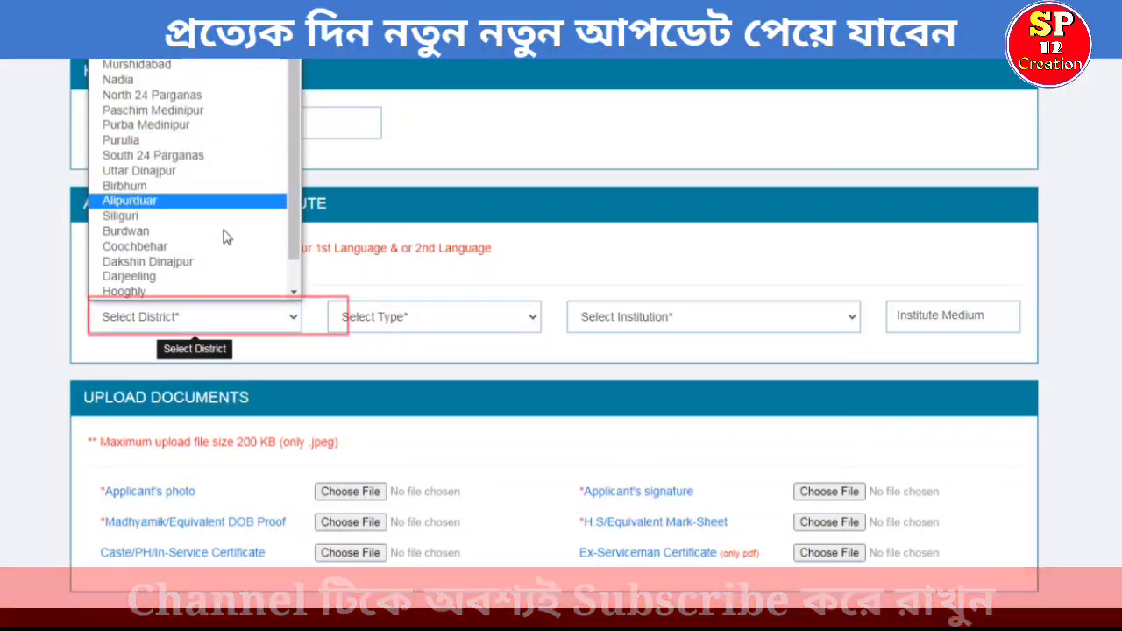
scroll(453, 409, "up", 2)
left_click(441, 491)
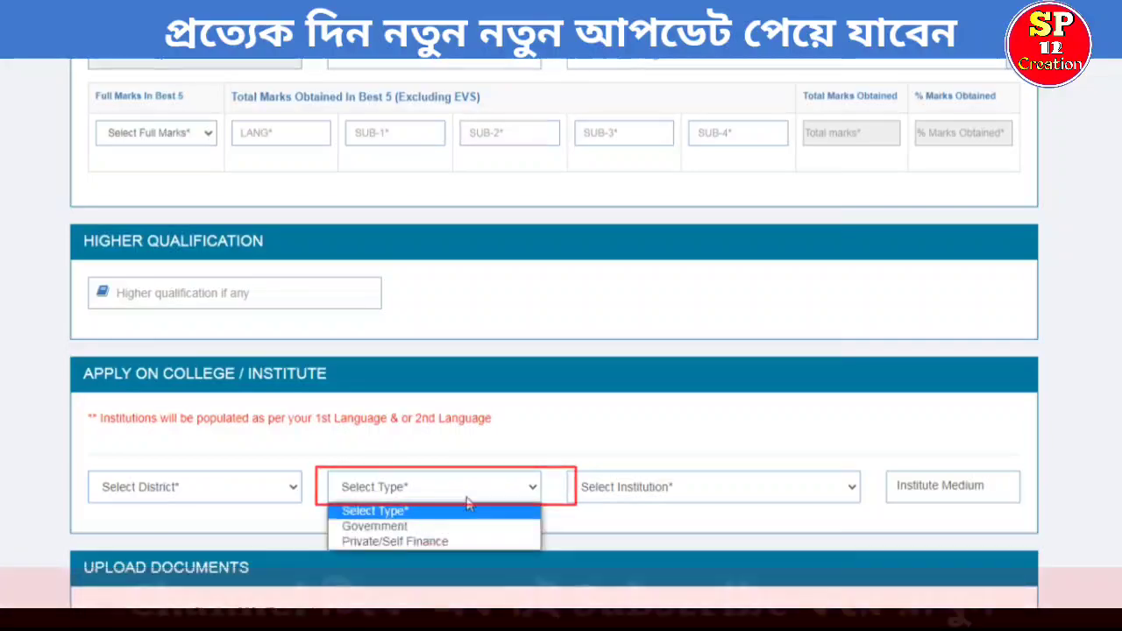
scroll(500, 450, "down", 2)
left_click(453, 316)
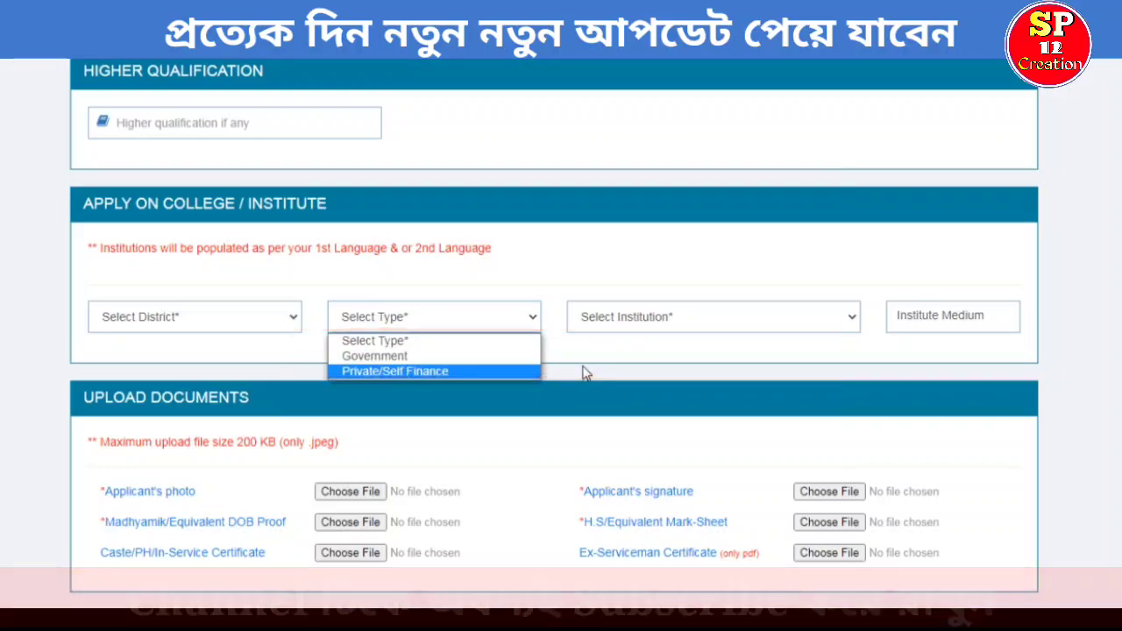
left_click(628, 350)
left_click(672, 319)
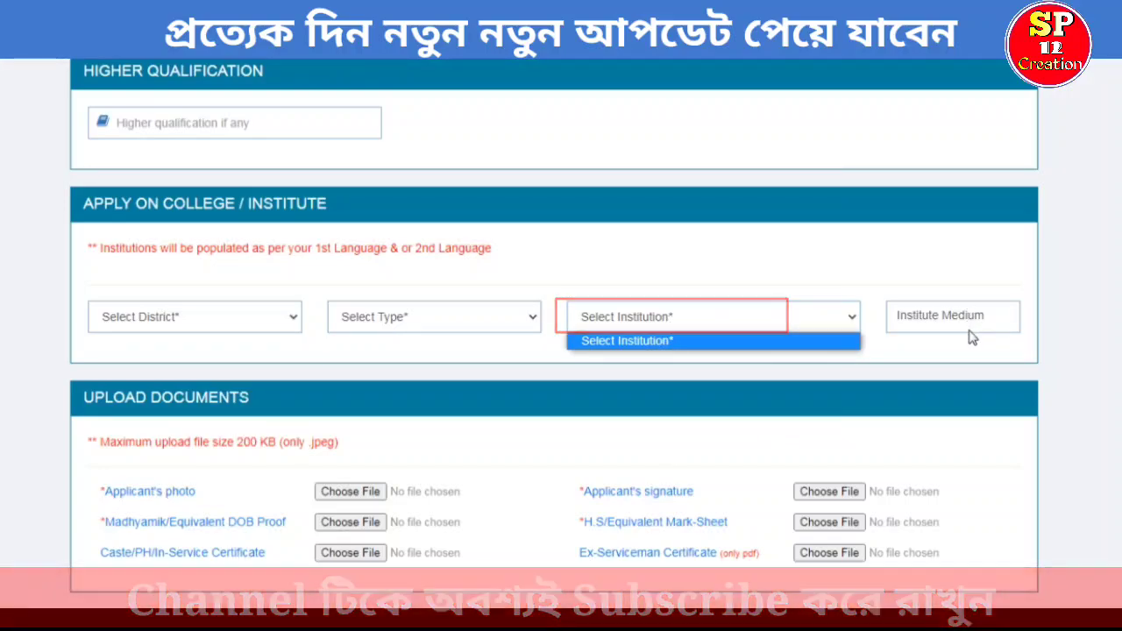
Review the document upload requirements and the declaration at the end of the application form.
scroll(271, 353, "down", 1)
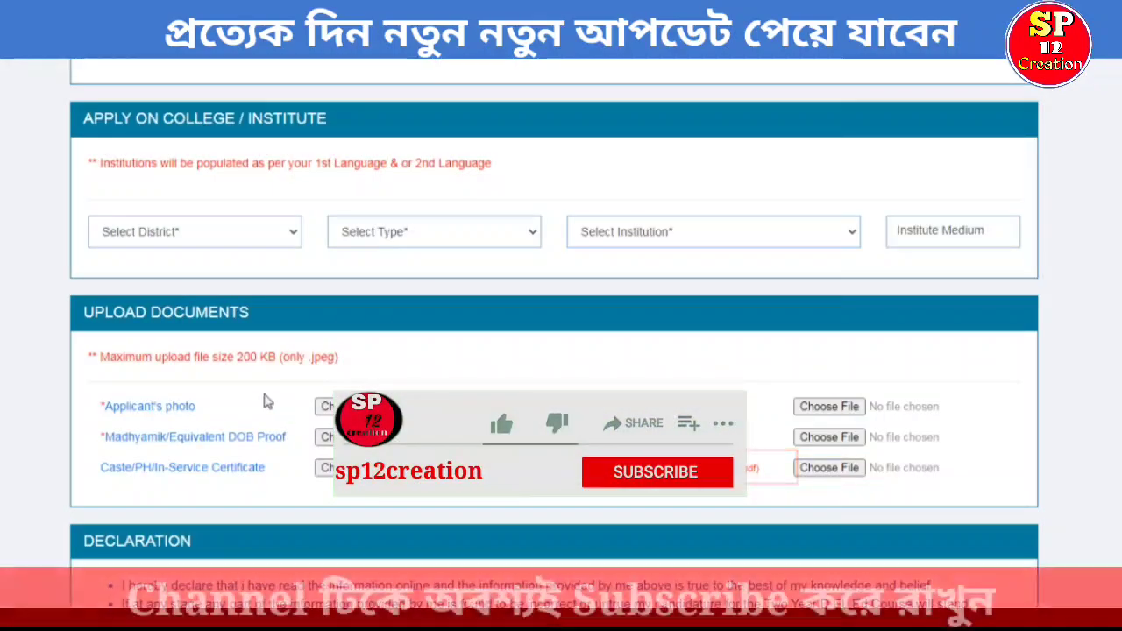
scroll(267, 400, "down", 2)
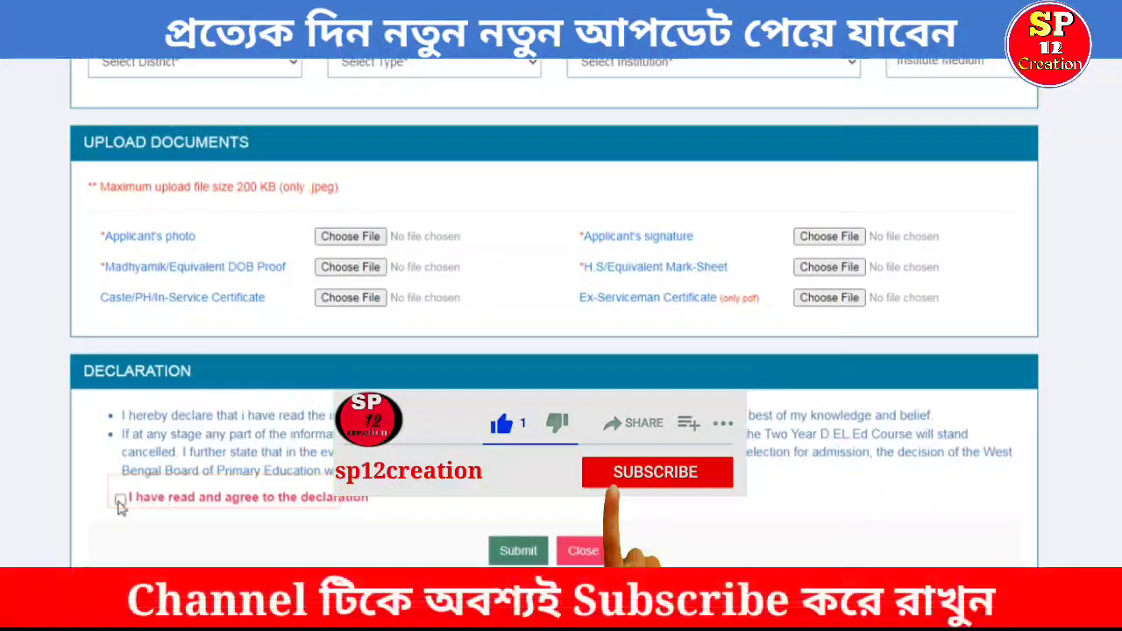